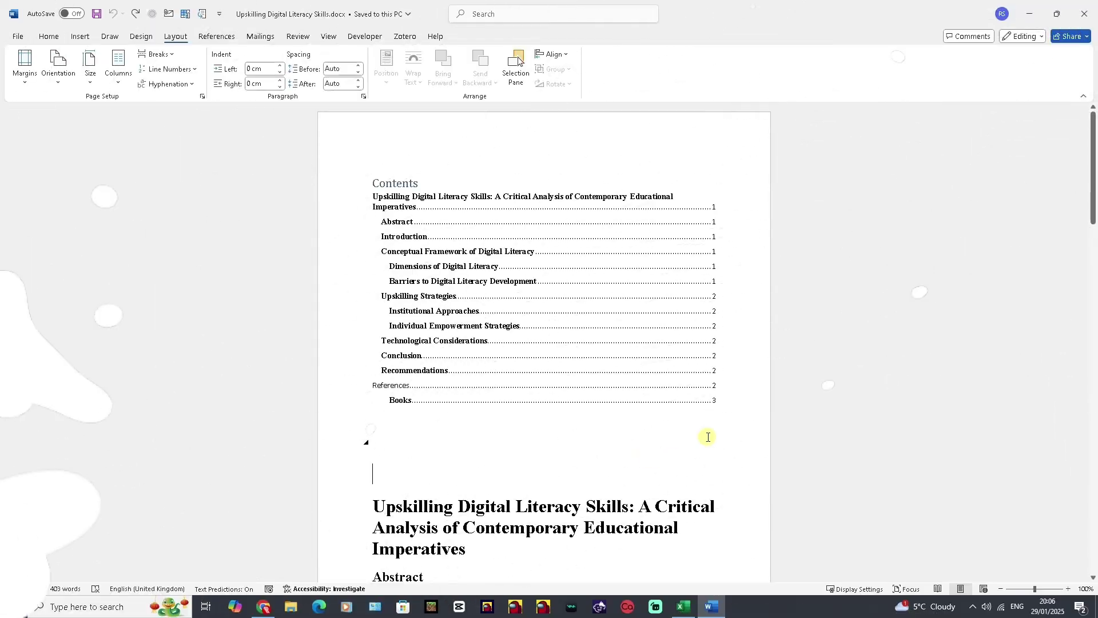
Step: Set Landscape orientation for the entire report and scroll through the pages to check them
mouse_move(1093, 171)
mouse_down()
mouse_move(1034, 480)
mouse_move(1030, 380)
mouse_move(1072, 172)
mouse_move(1094, 180)
mouse_move(1093, 252)
mouse_move(1090, 150)
mouse_up()
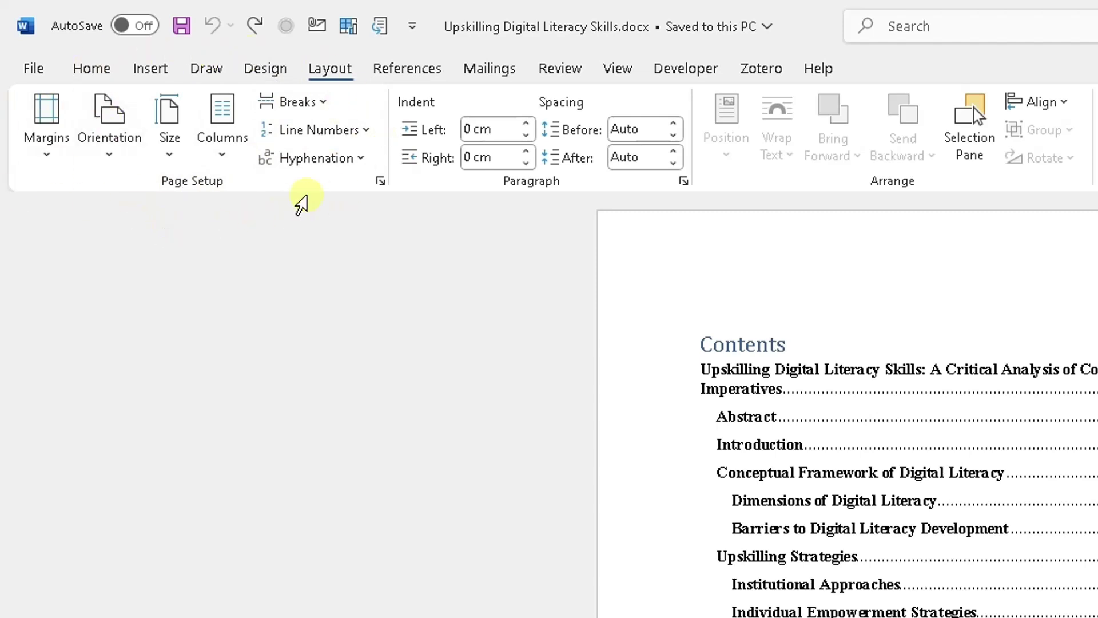
click(122, 166)
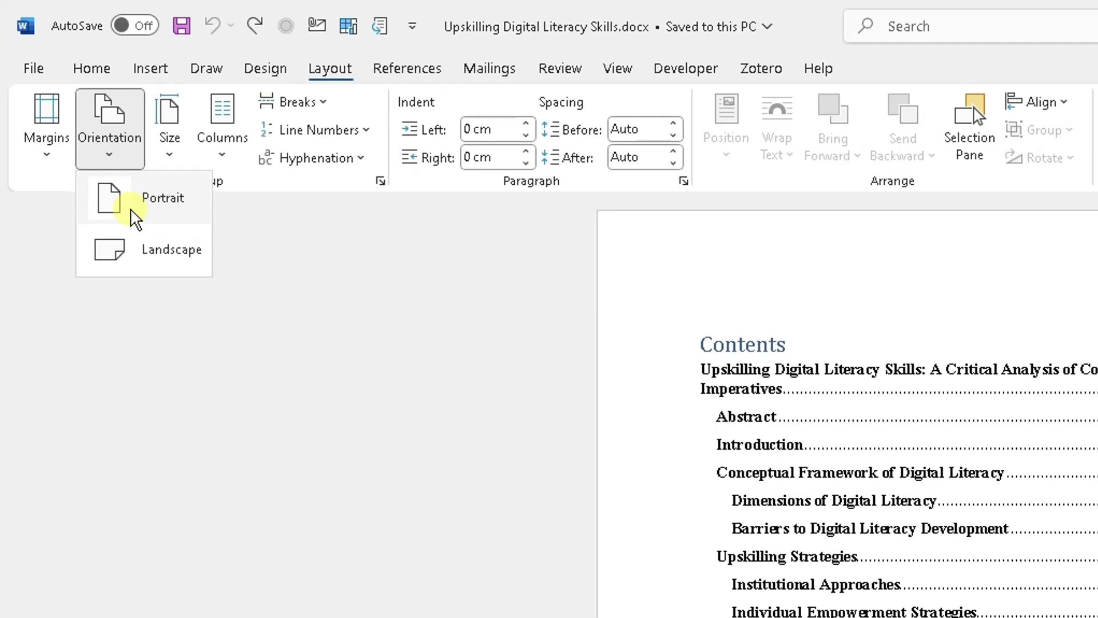
click(137, 258)
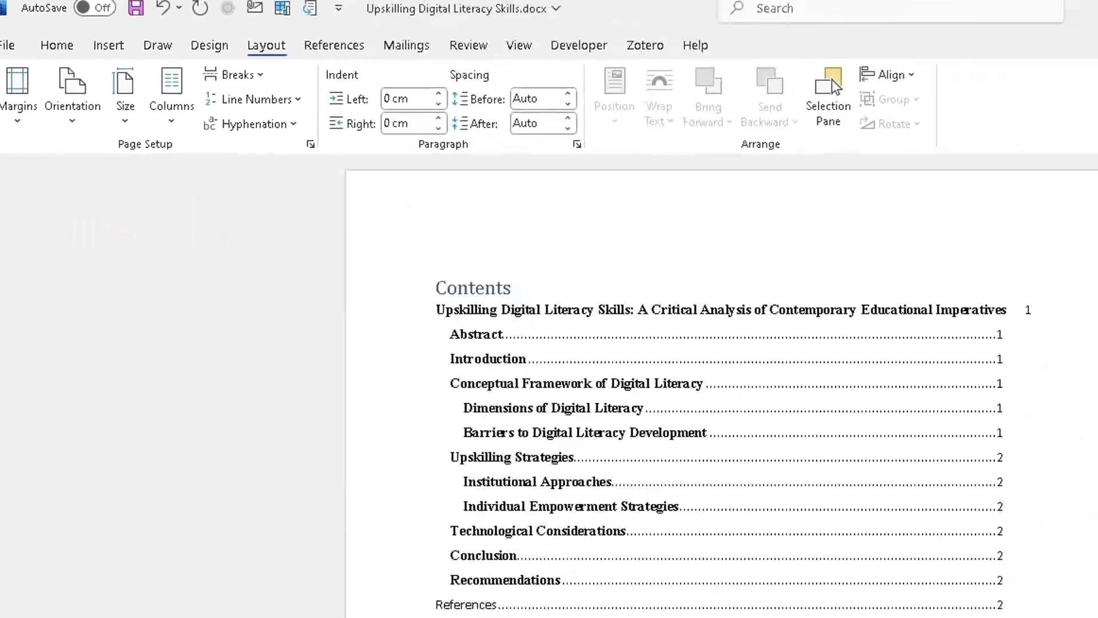
scroll(542, 336, down, 10)
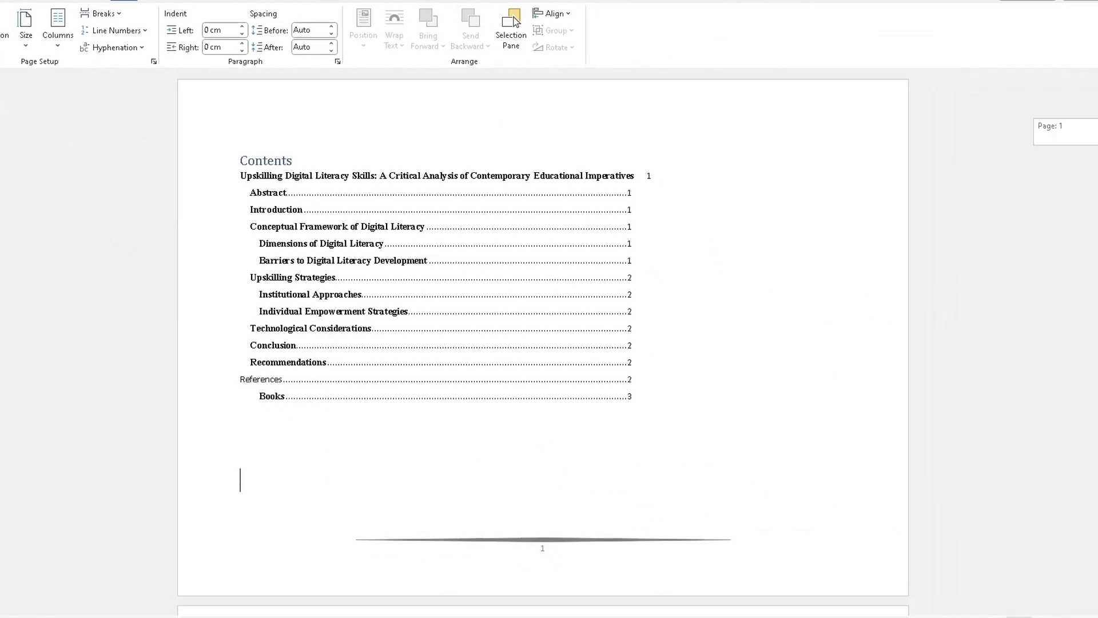
scroll(542, 337, down, 20)
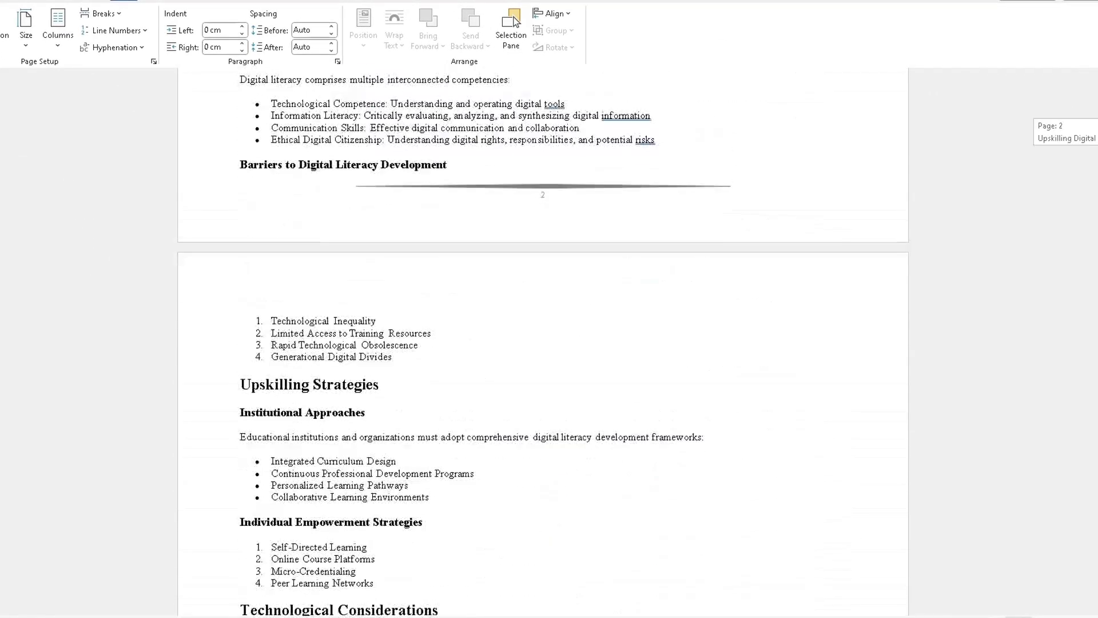
scroll(543, 337, up, 20)
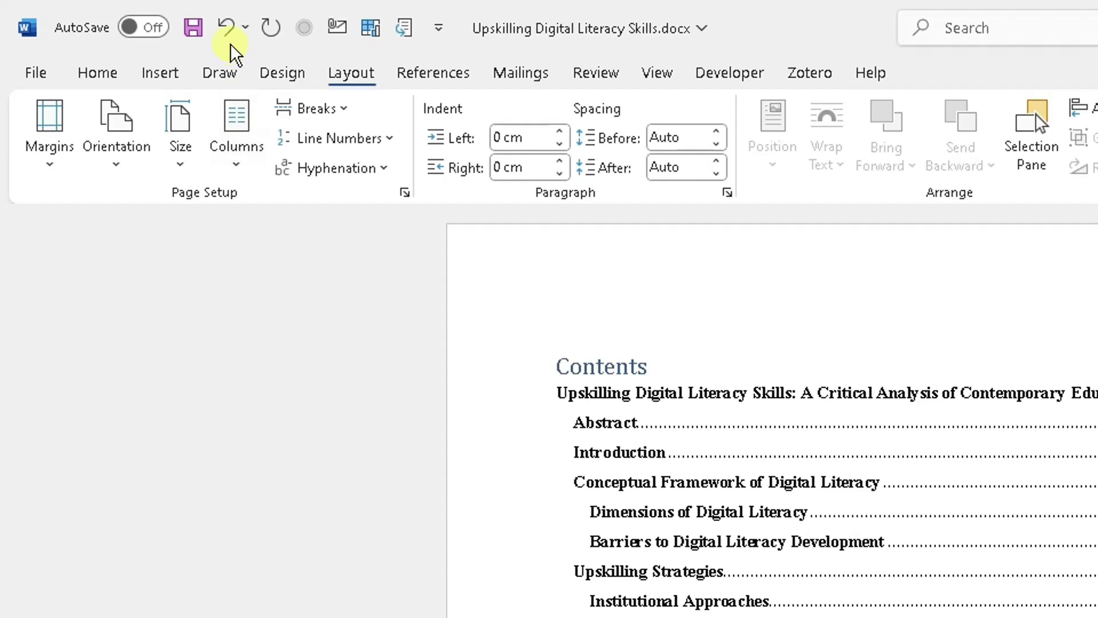
Step: Undo the landscape change to restore portrait pages, then scroll through the report to verify
click(226, 29)
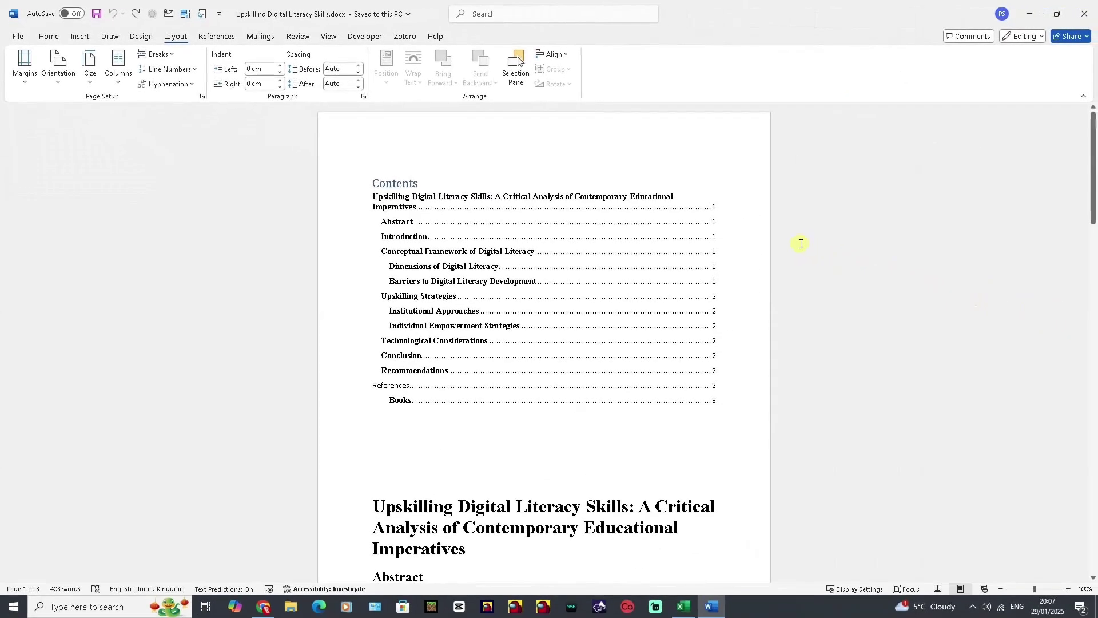
drag(1091, 174, 1092, 174)
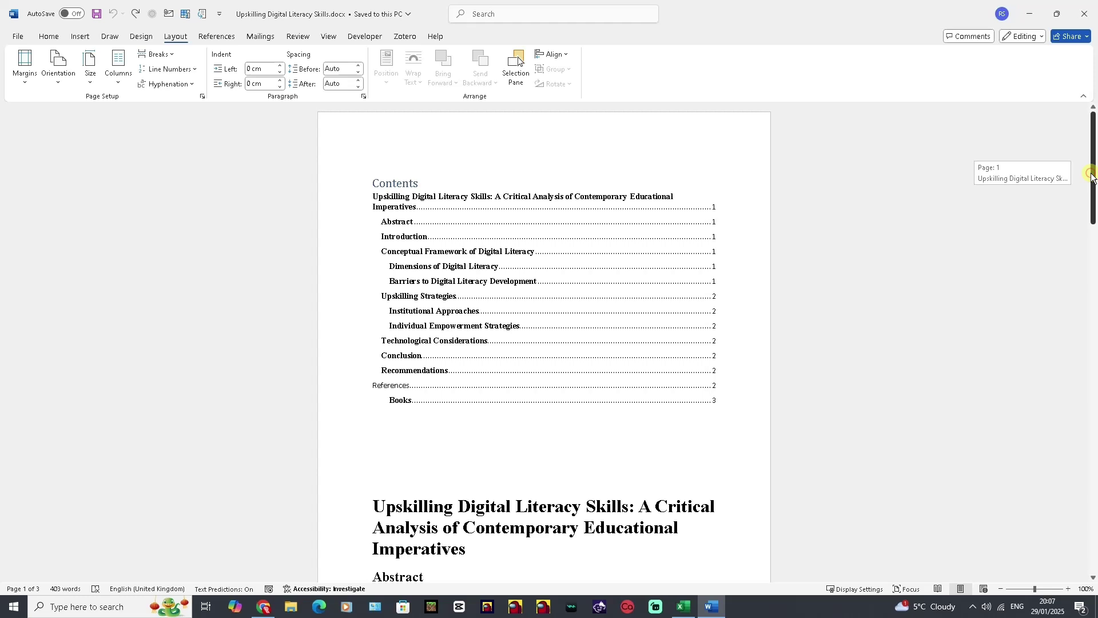
drag(1091, 174, 1048, 316)
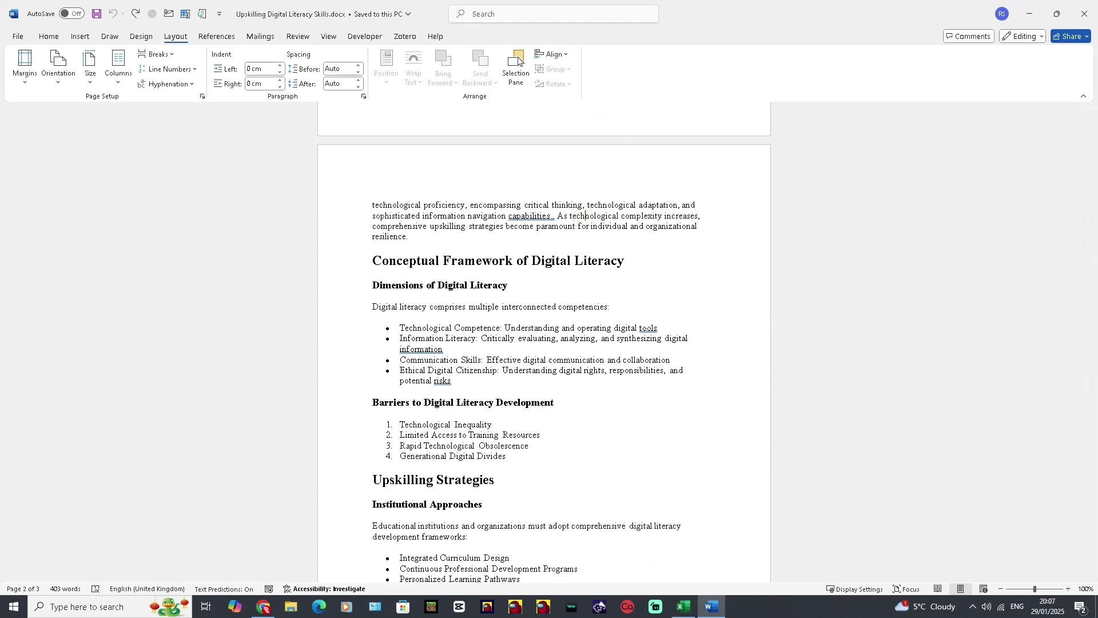
drag(1090, 322, 1087, 224)
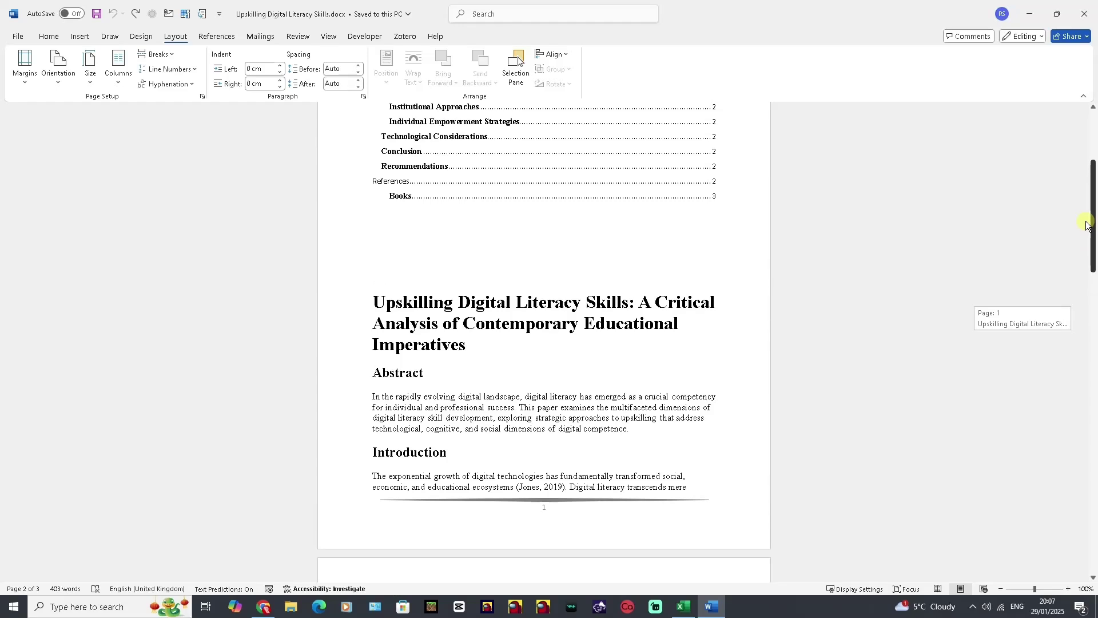
drag(1087, 225, 1086, 237)
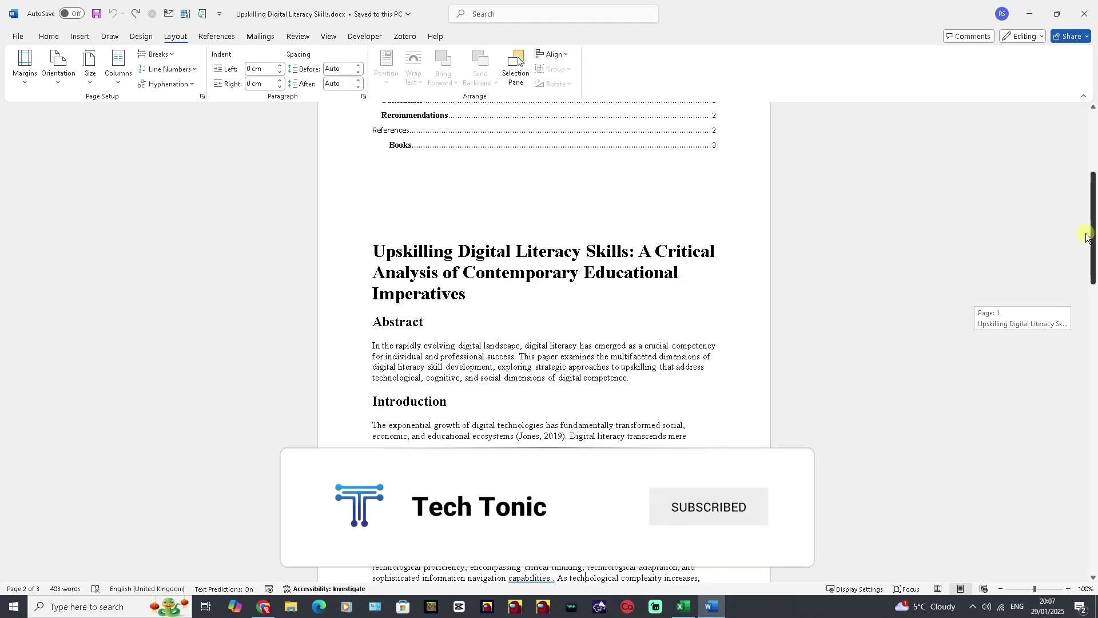
mouse_move(1087, 237)
mouse_down()
mouse_move(1081, 162)
mouse_move(1086, 252)
mouse_up()
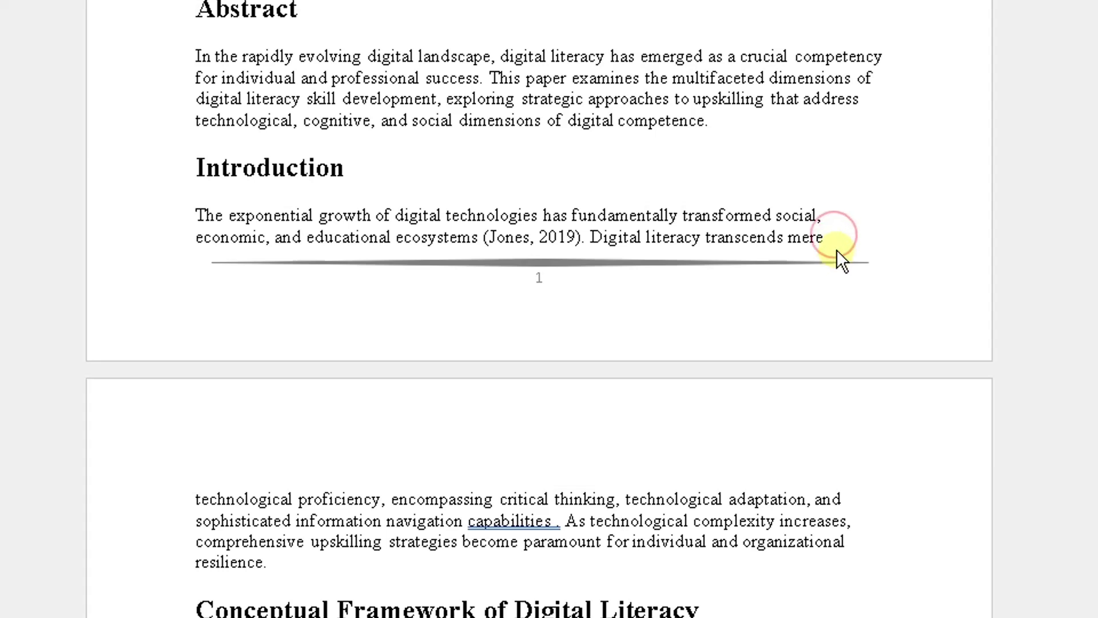
Step: Insert a Next Page section break right after 'mere' at the end of page 1
click(832, 240)
click(346, 73)
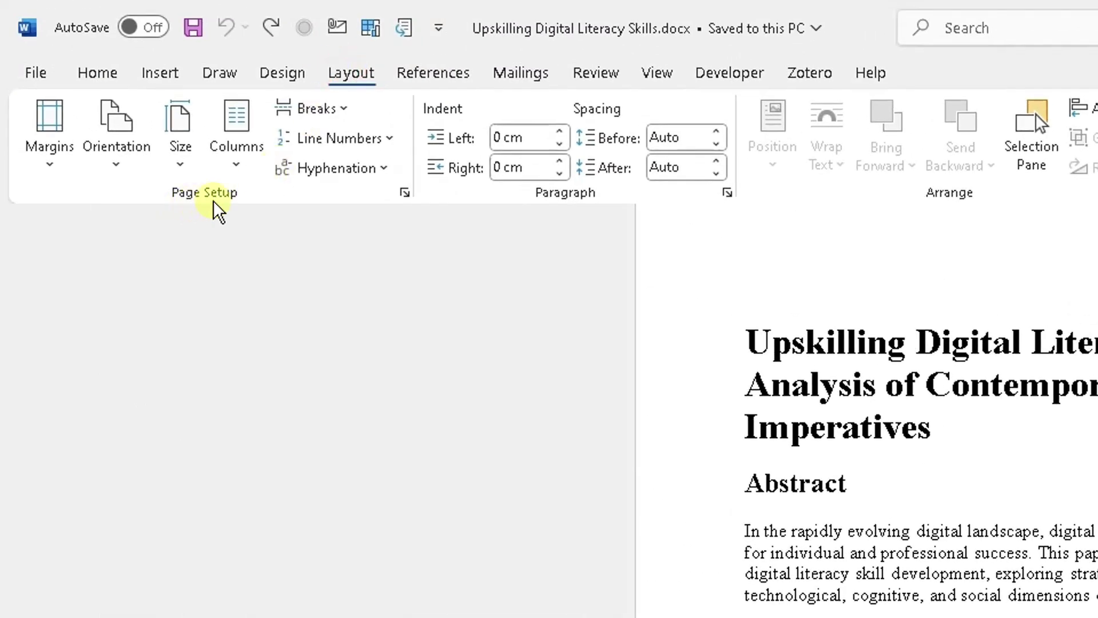
click(345, 110)
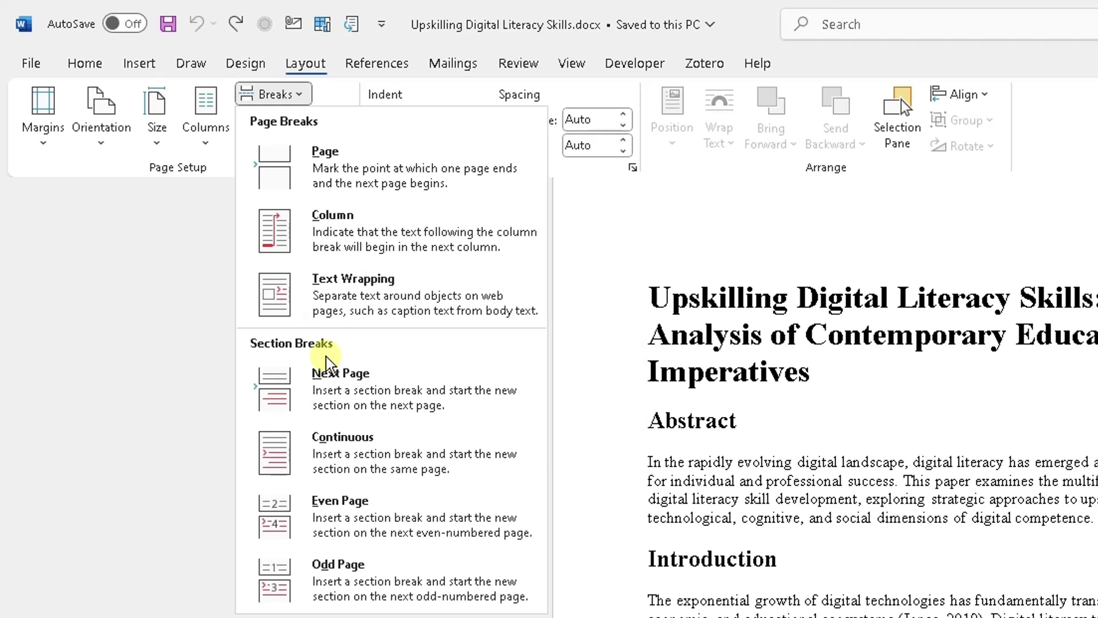
click(327, 387)
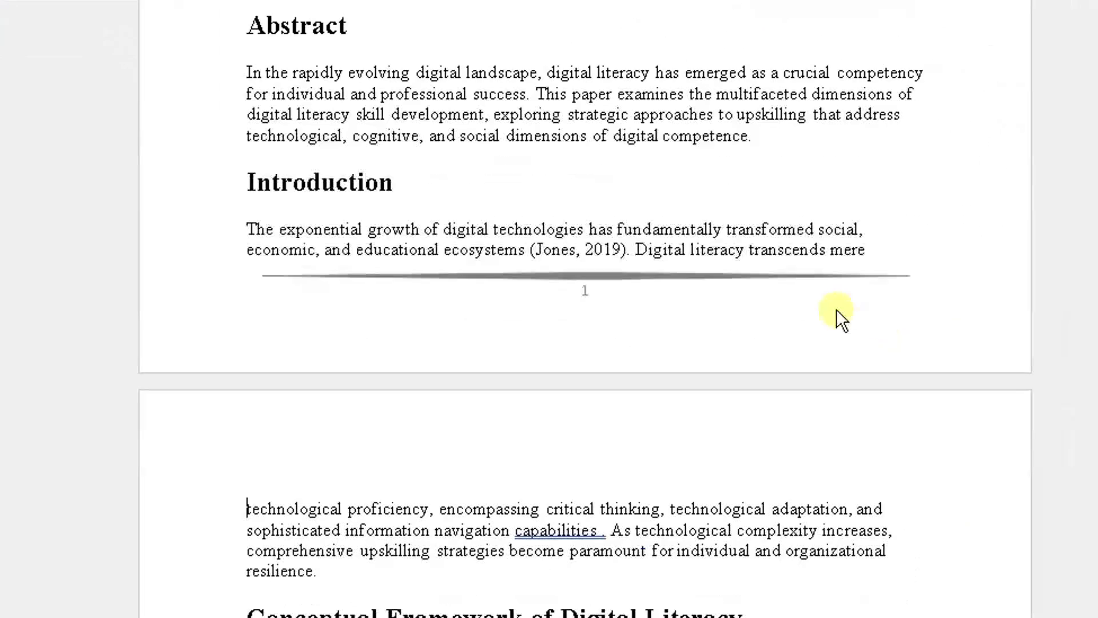
Step: Make the section starting at 'technological proficiency' Landscape, after trying and undoing a capital T
scroll(200, 416, down, 2)
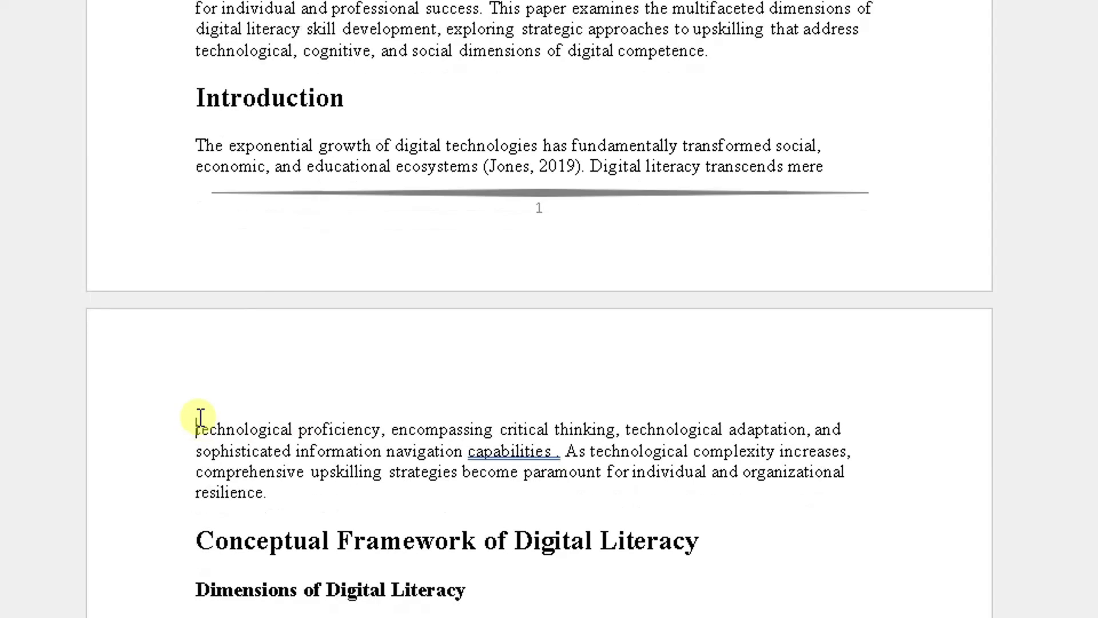
scroll(200, 416, down, 4)
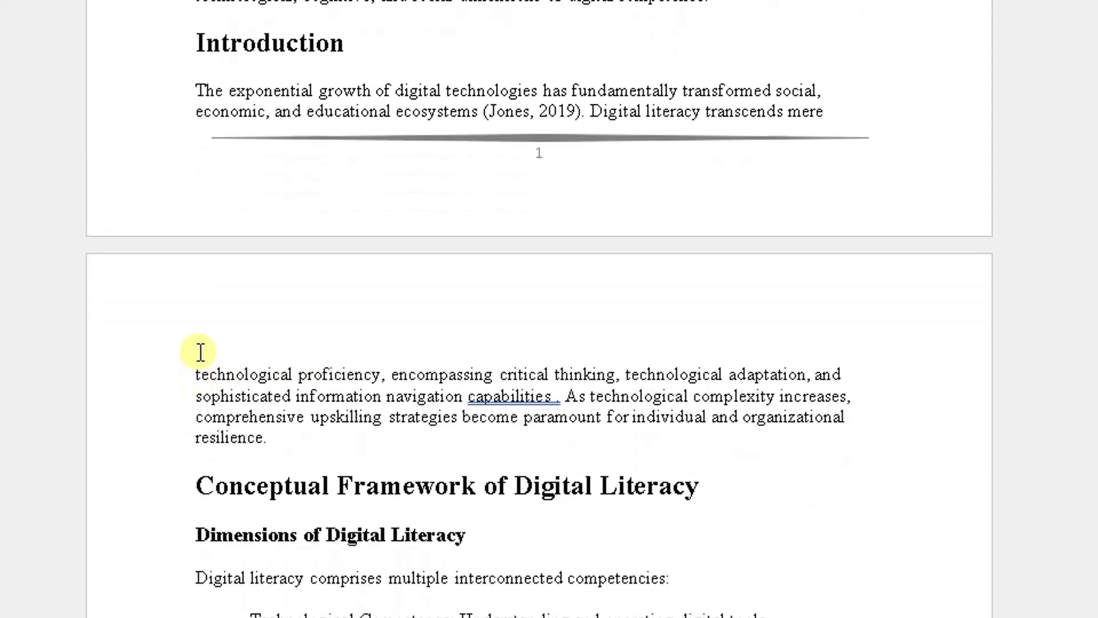
scroll(196, 359, down, 2)
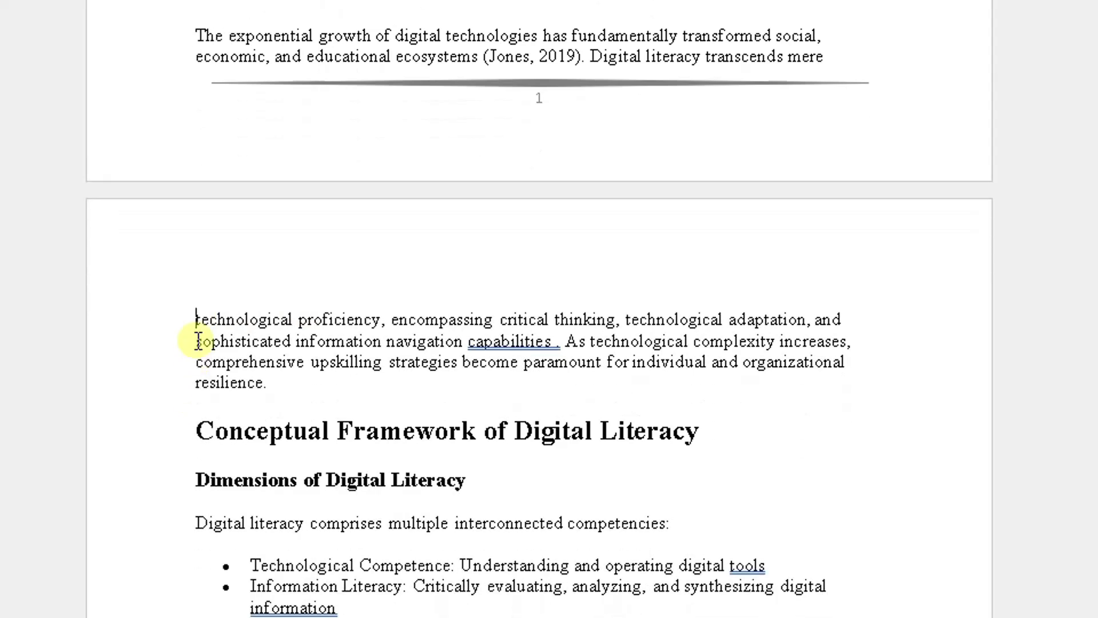
click(196, 319)
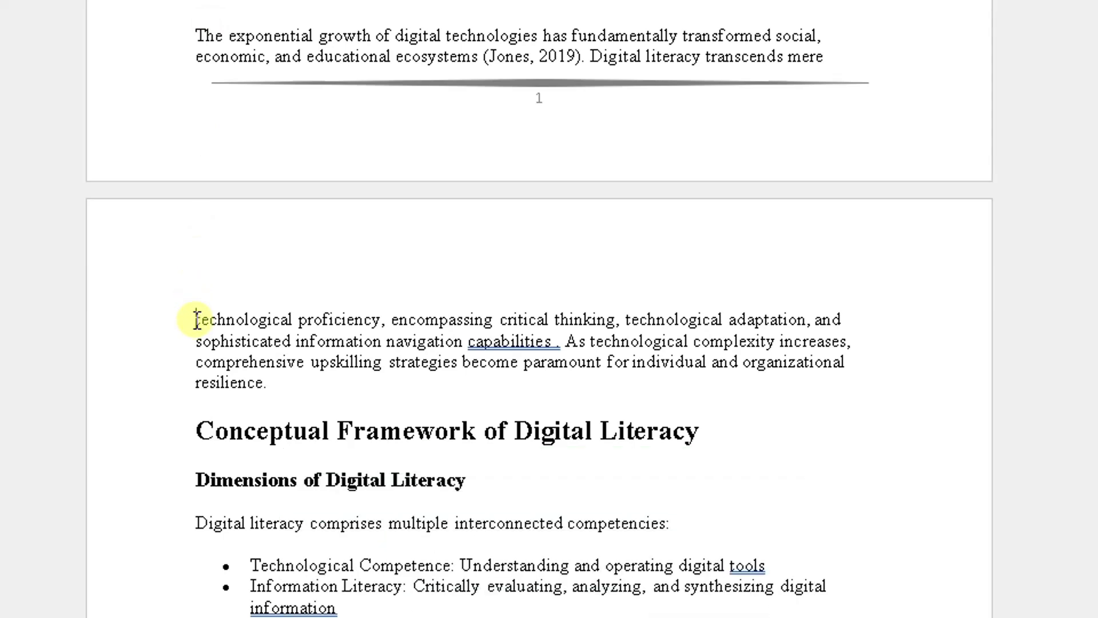
key(Delete)
text(T)
key(ctrl+z)
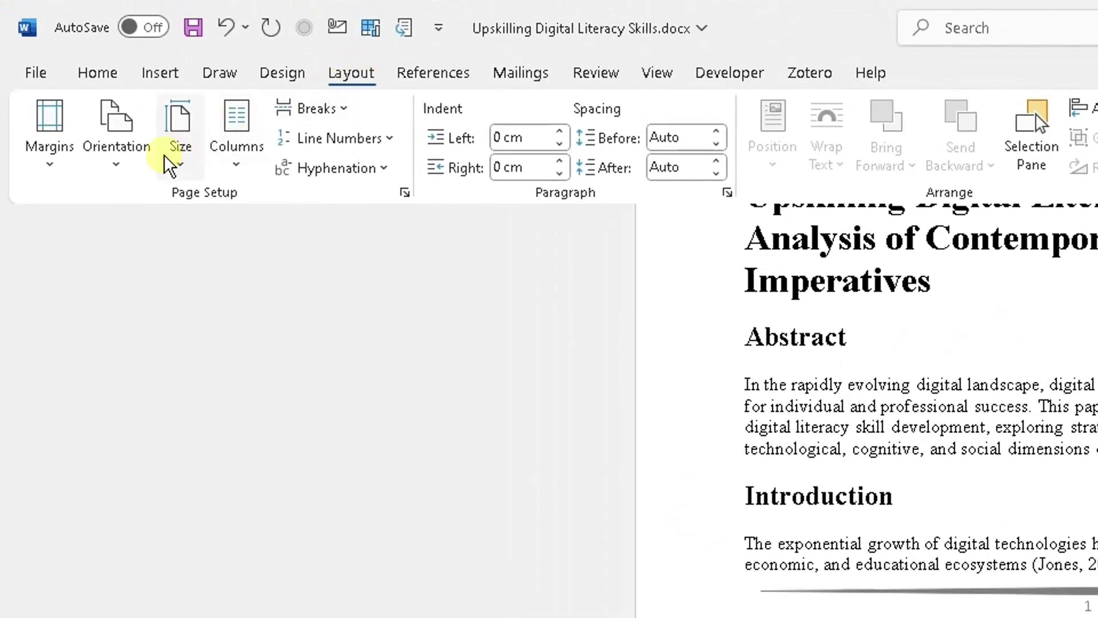
click(123, 170)
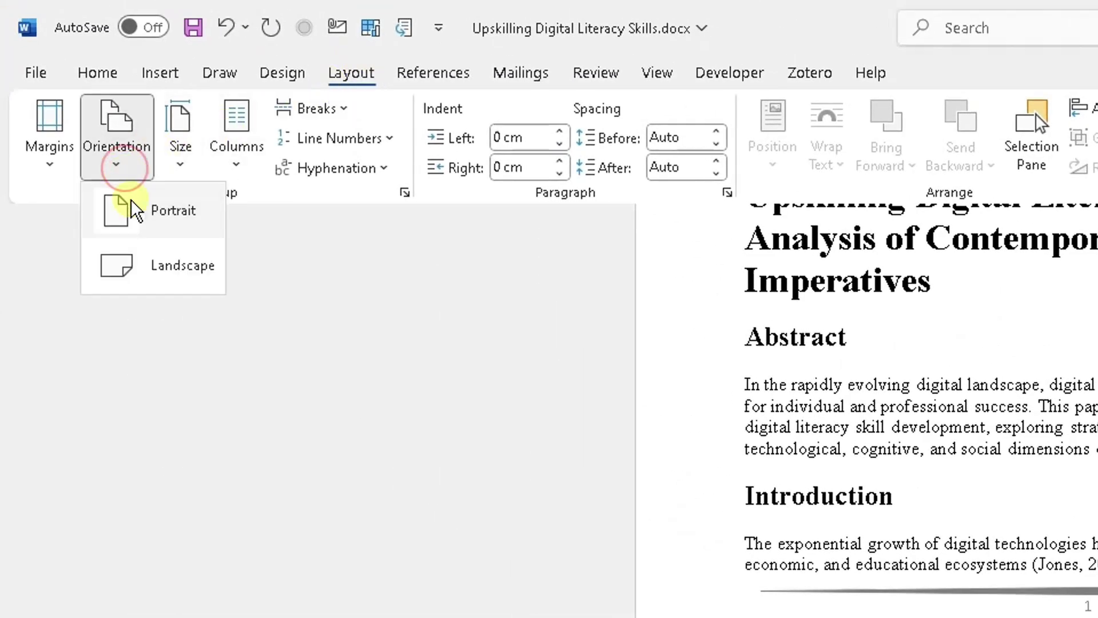
click(145, 268)
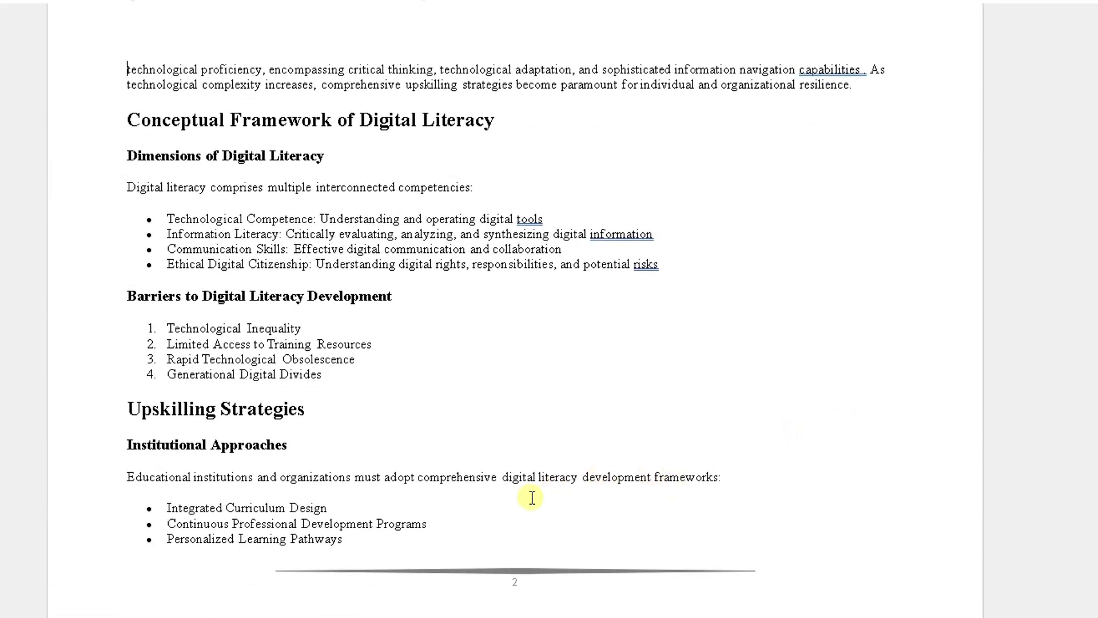
Step: Insert a Next Page section break just before the 'Collaborative Learning Environments' bullet
scroll(441, 384, down, 3)
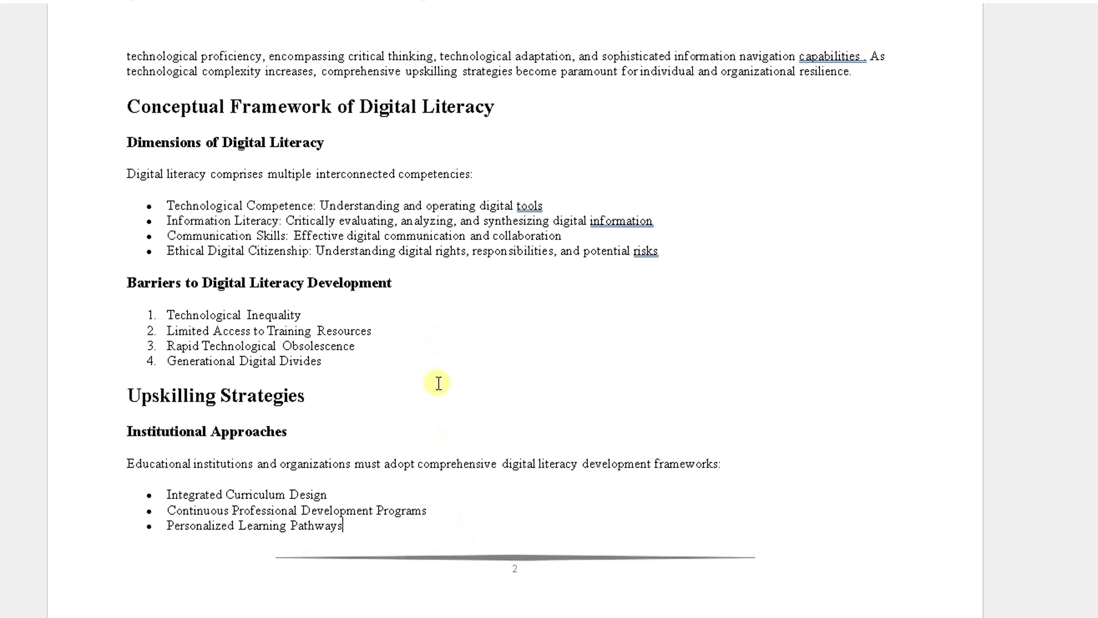
scroll(441, 384, down, 2)
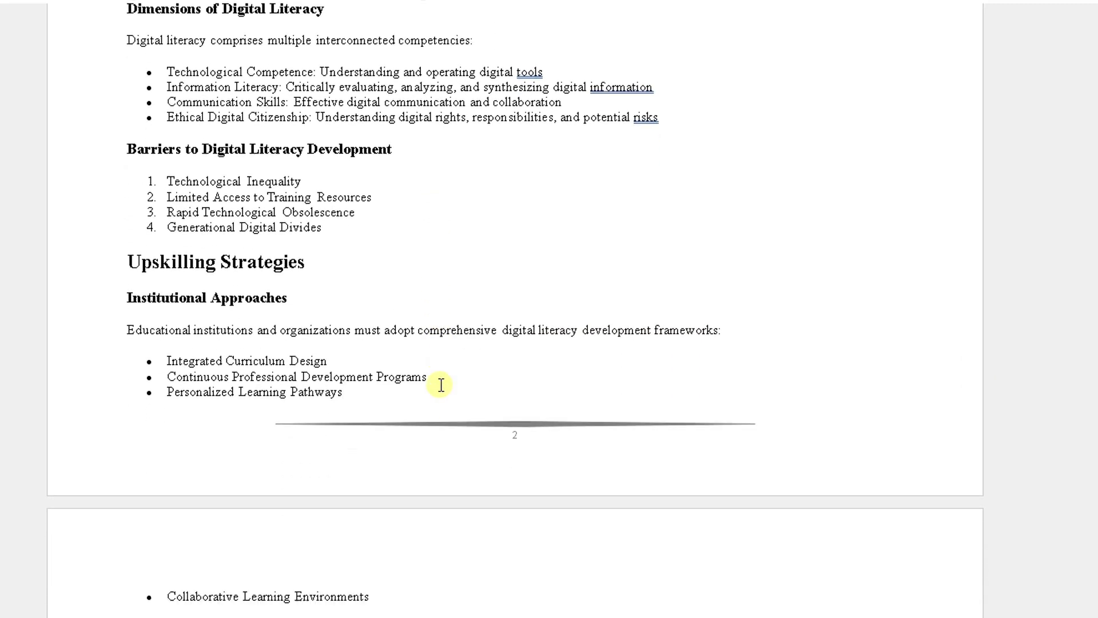
scroll(442, 382, down, 1)
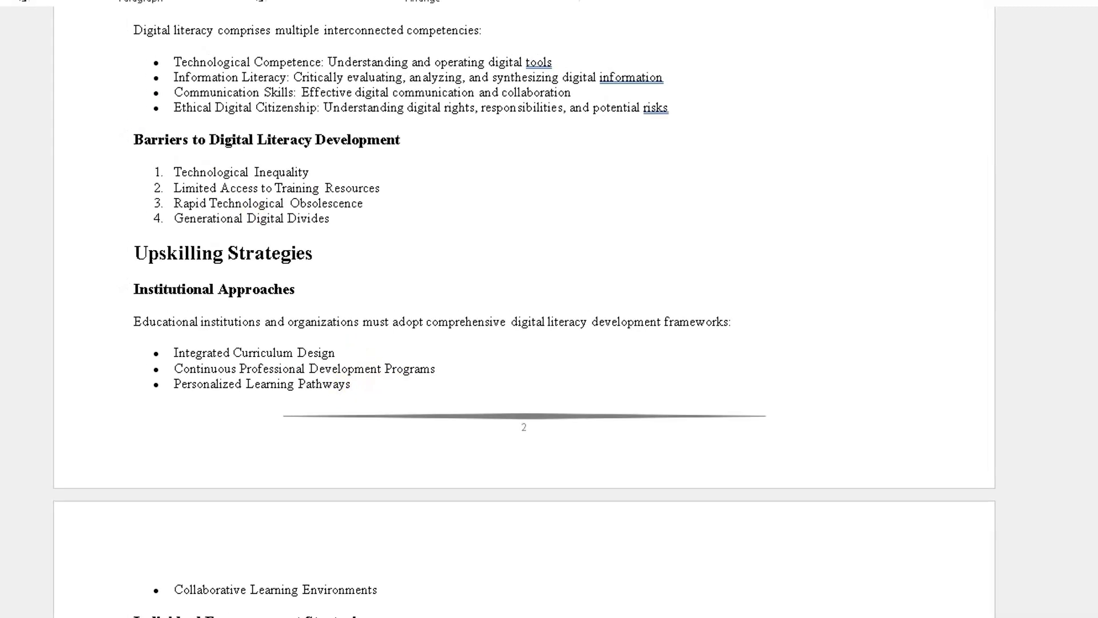
click(215, 12)
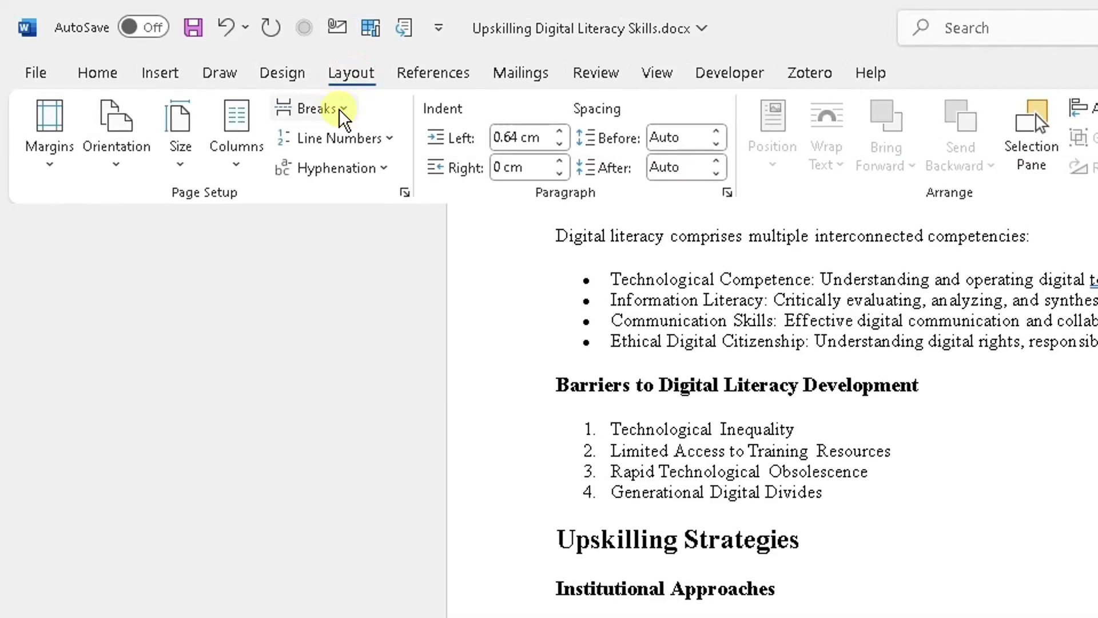
click(343, 112)
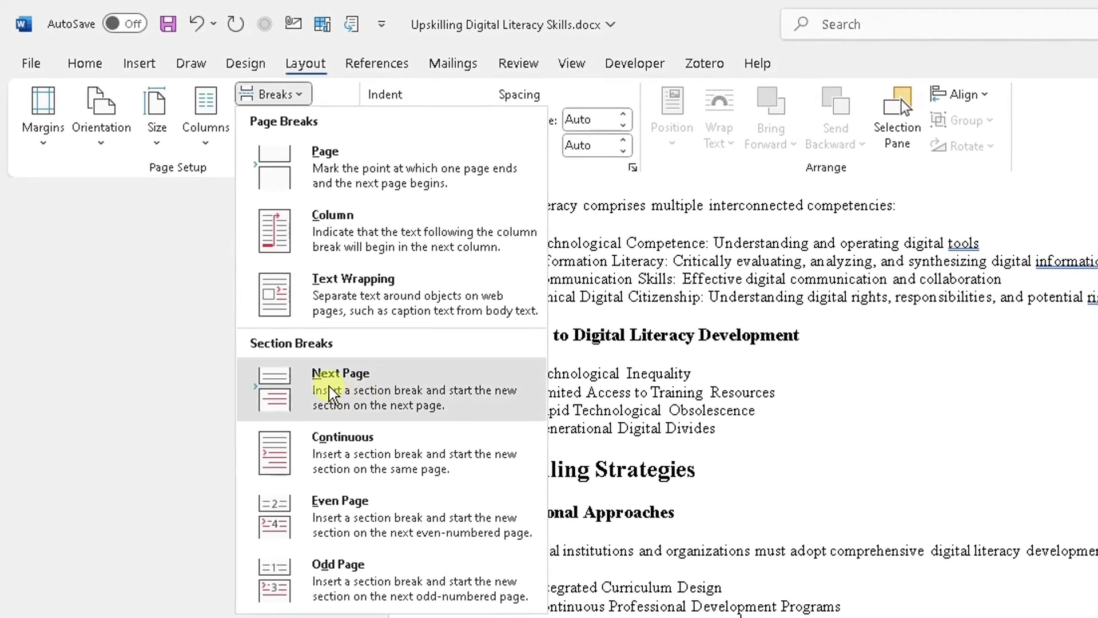
click(332, 394)
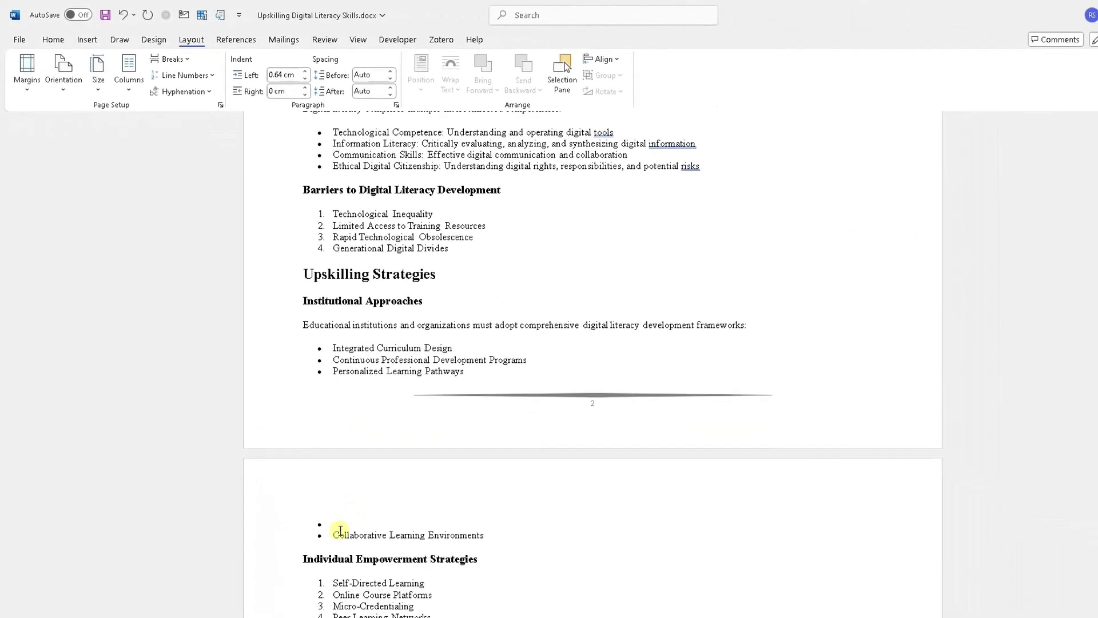
Step: Switch the section beginning at 'Collaborative Learning Environments' to Portrait orientation
scroll(337, 518, down, 1)
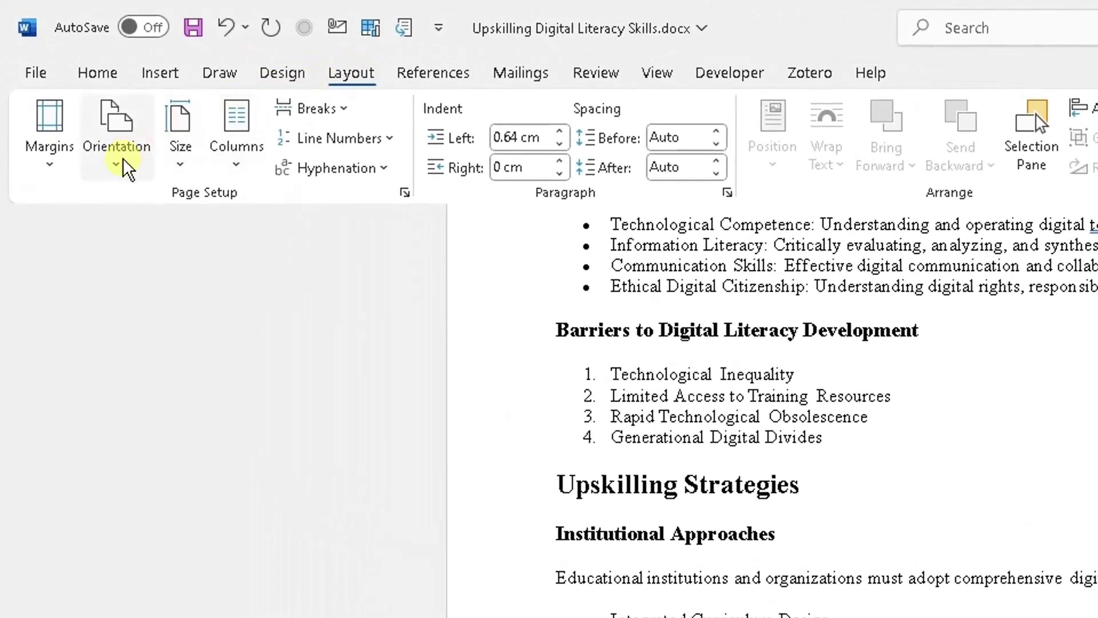
click(123, 165)
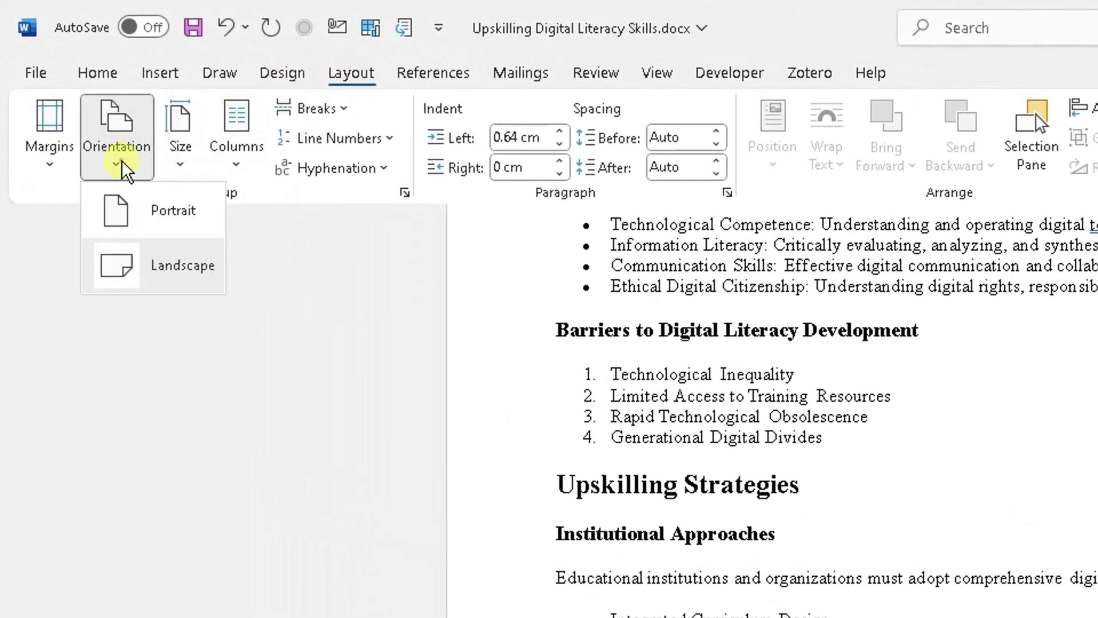
click(137, 216)
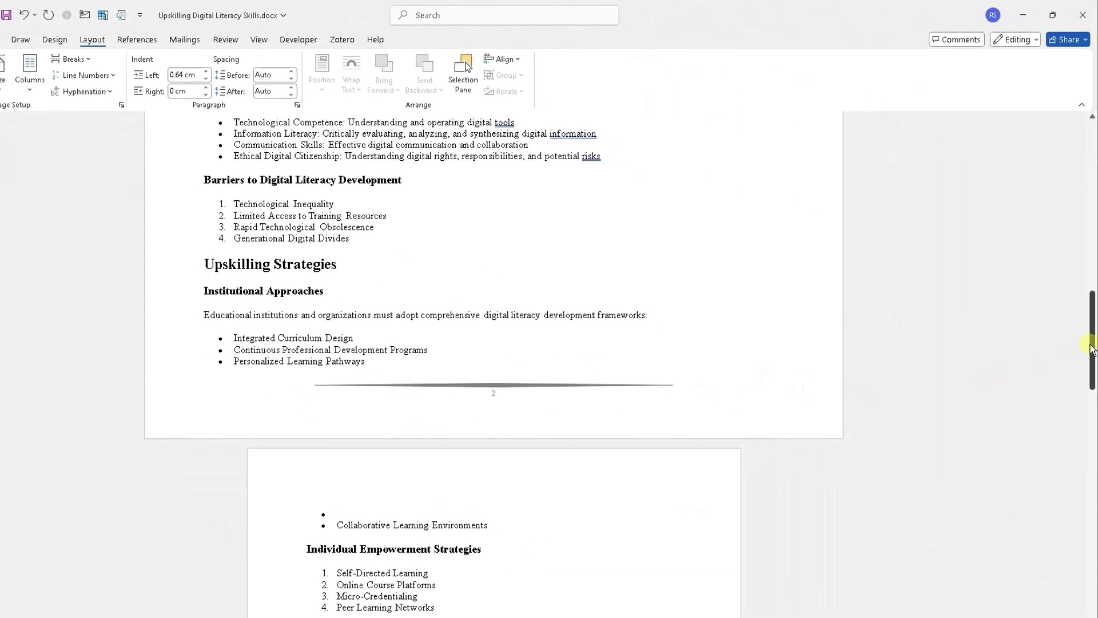
drag(1090, 349, 1069, 555)
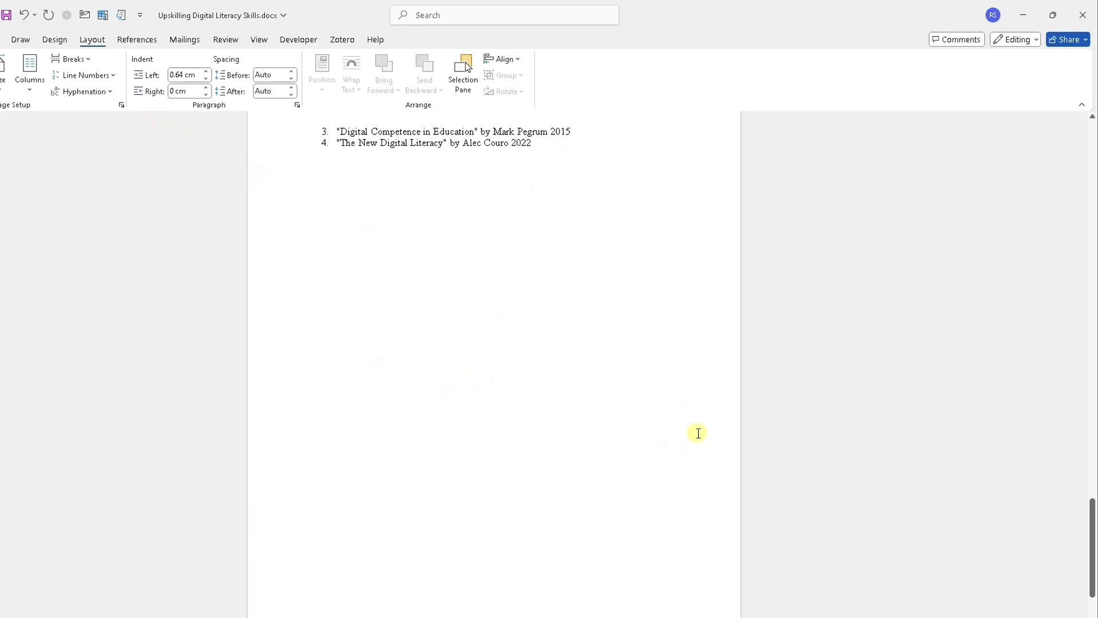
drag(1090, 543, 1091, 550)
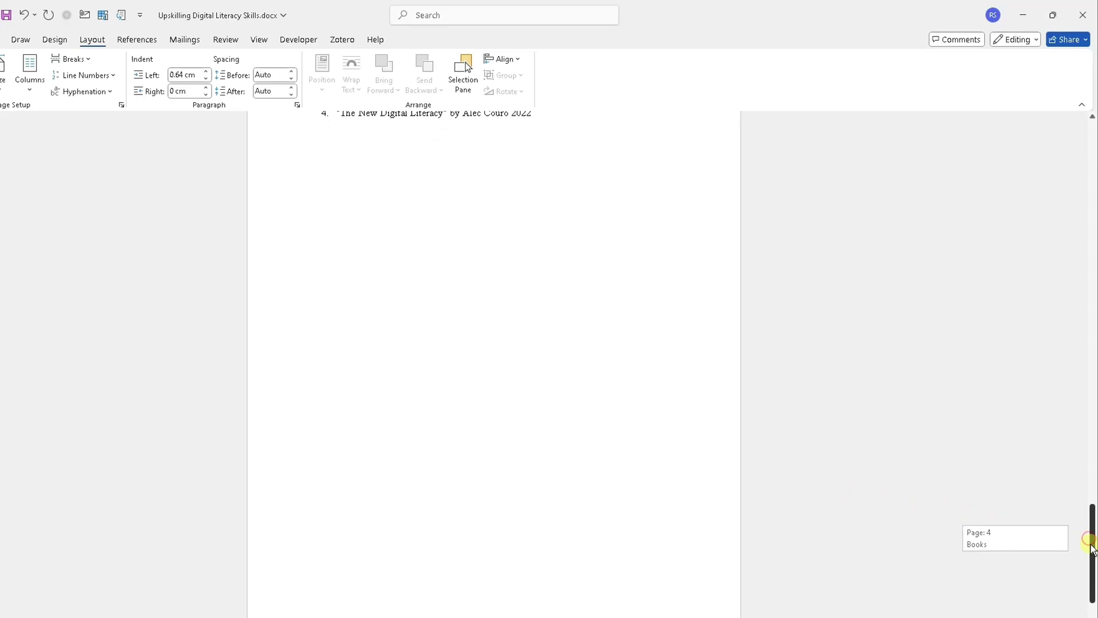
scroll(1090, 547, up, 1)
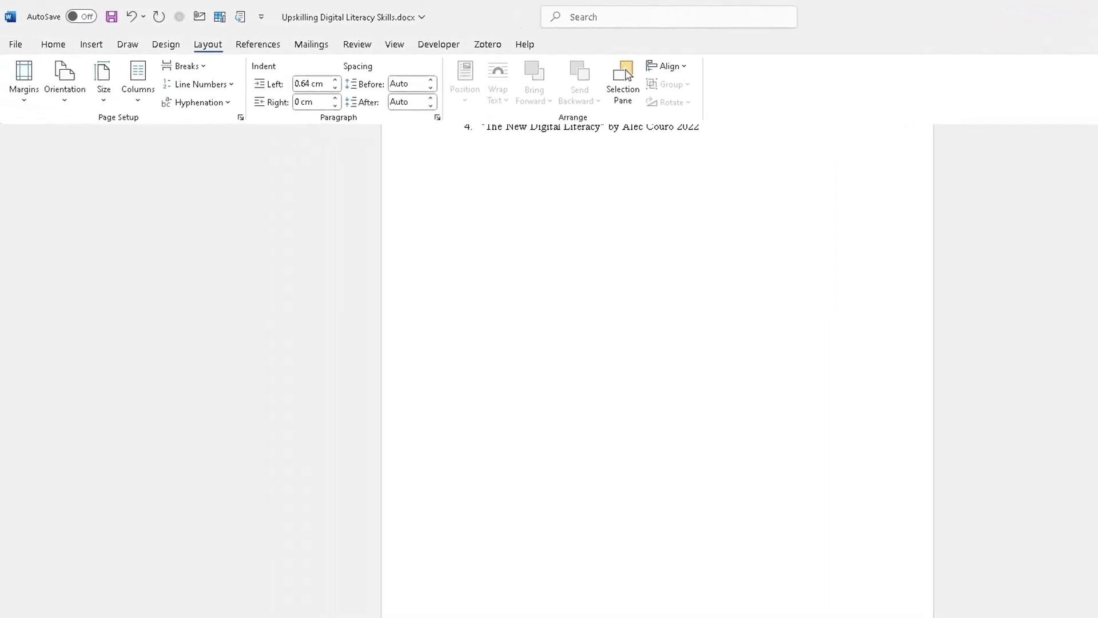
scroll(658, 372, up, 15)
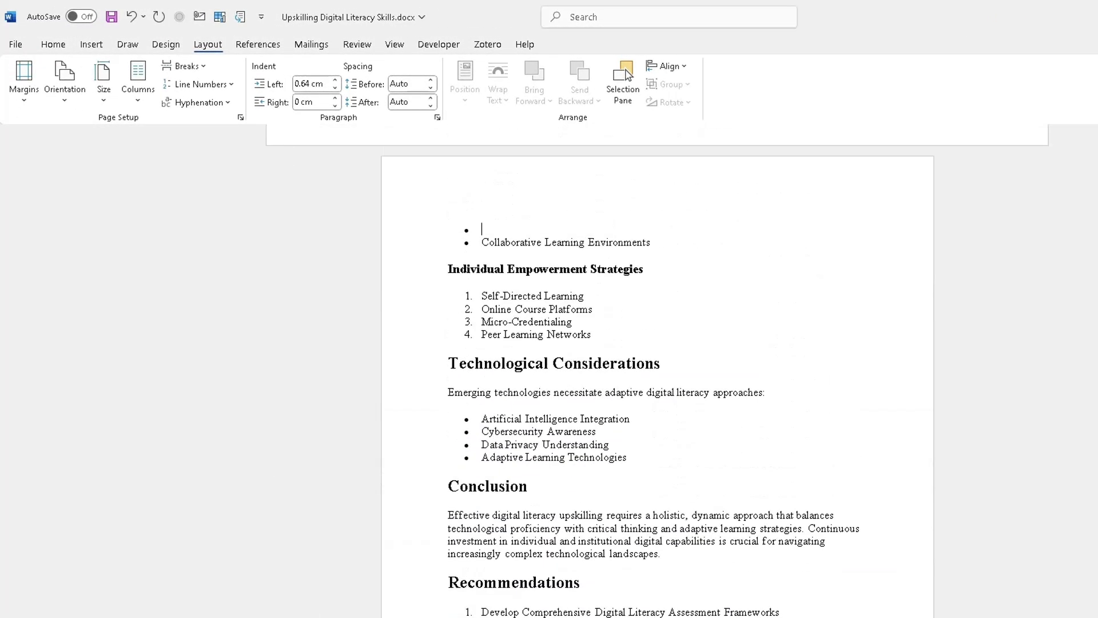
scroll(565, 402, down, 6)
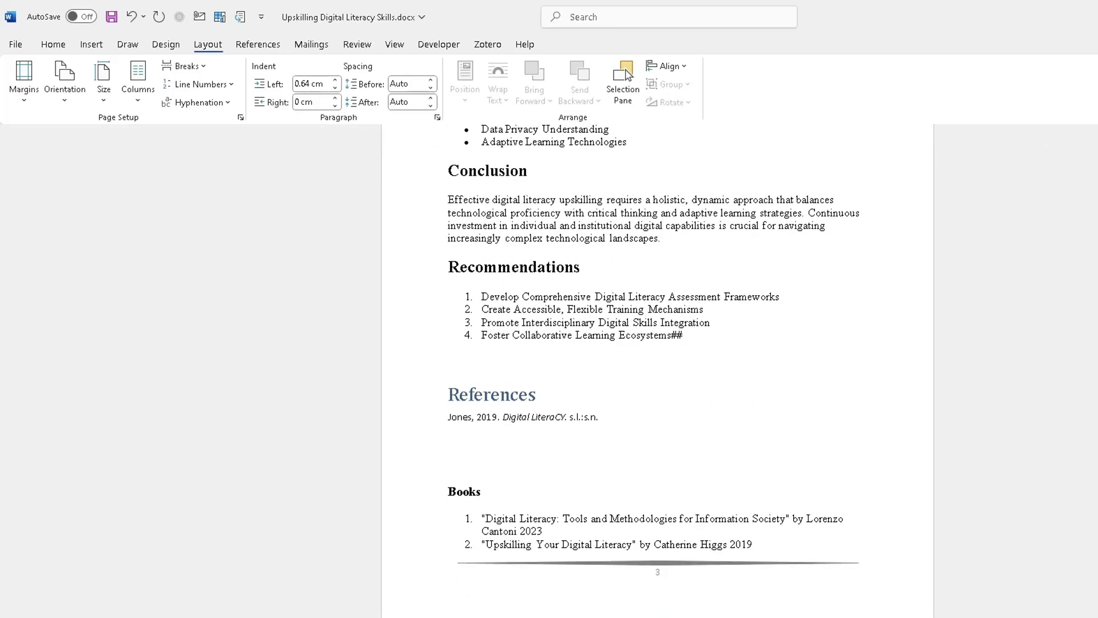
scroll(652, 343, up, 7)
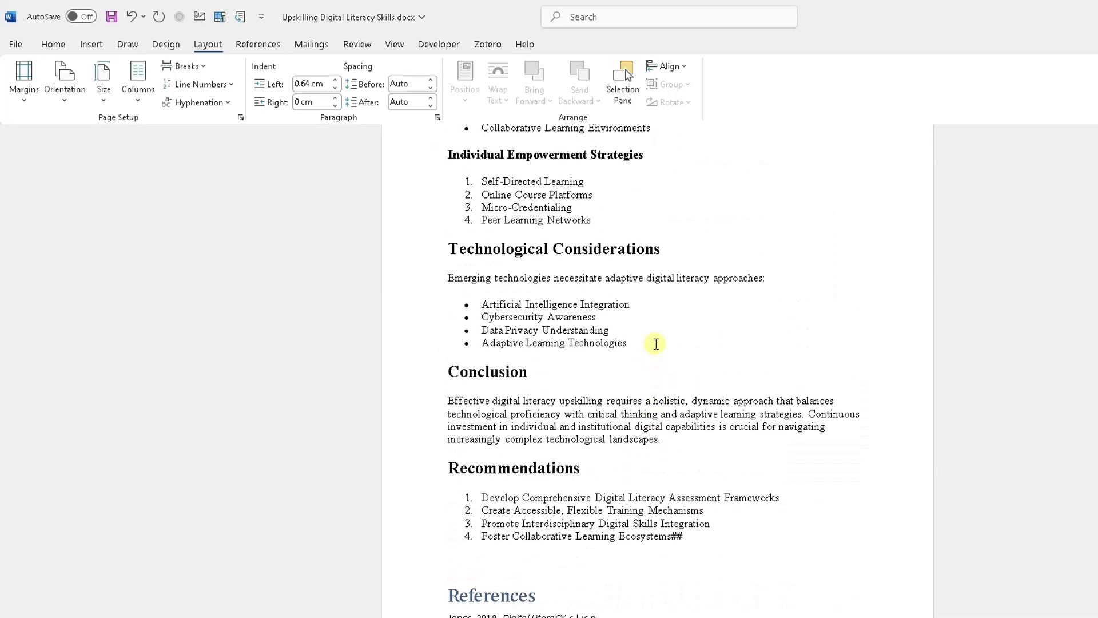
scroll(656, 343, up, 8)
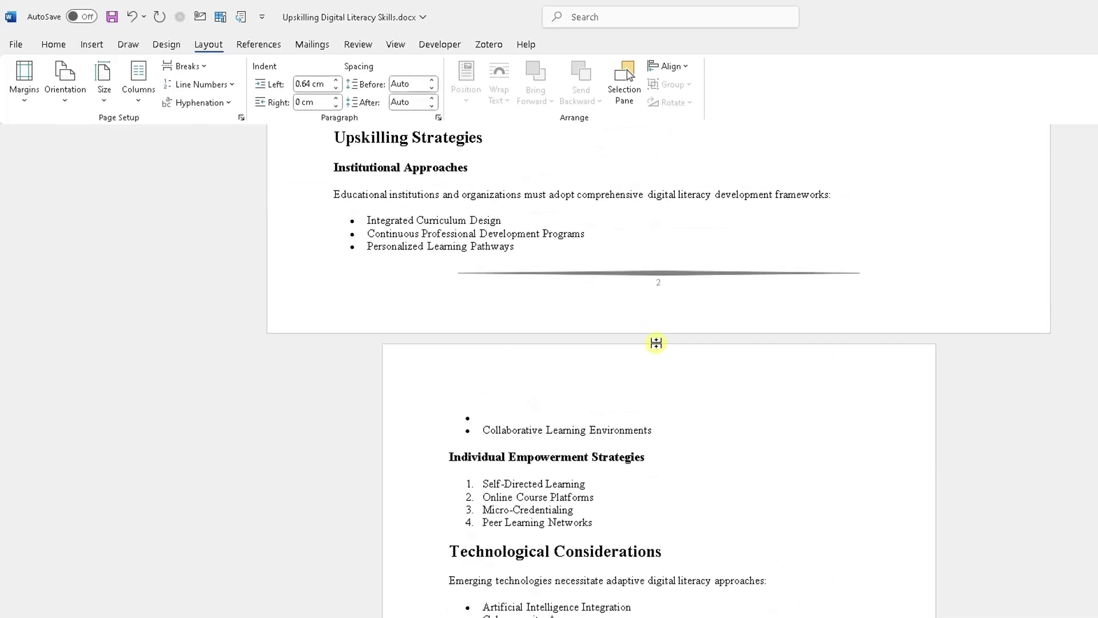
scroll(684, 354, up, 8)
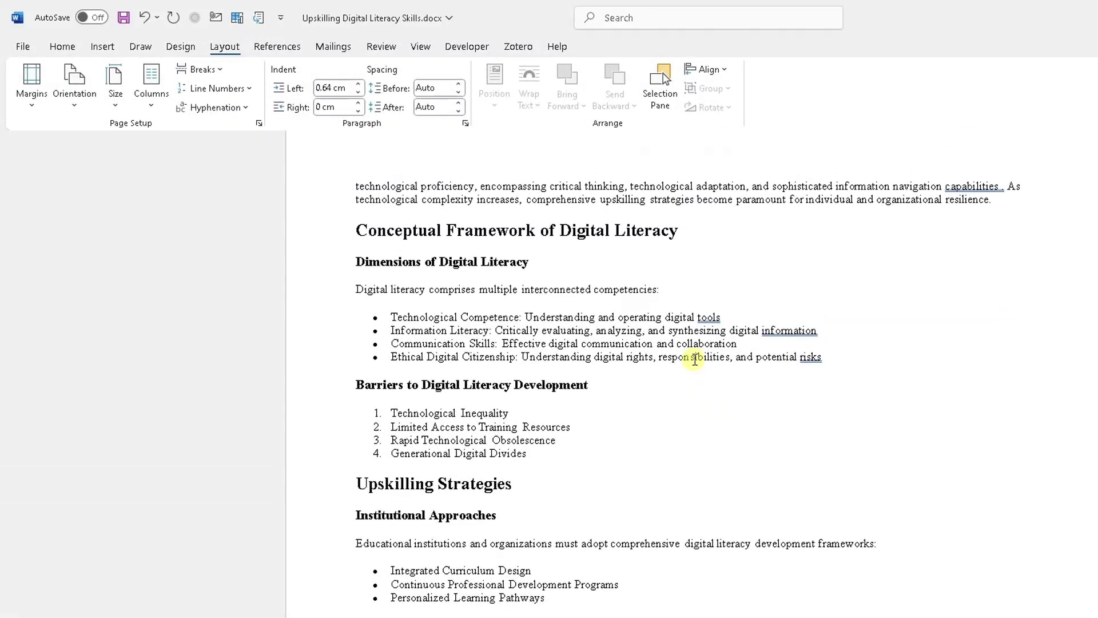
scroll(694, 359, up, 4)
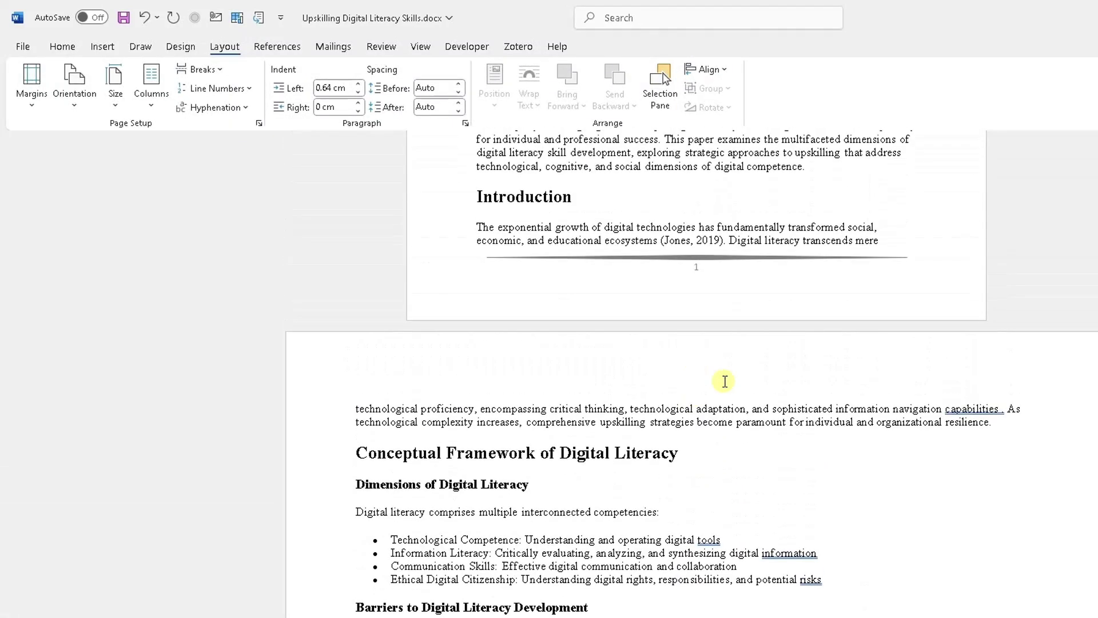
scroll(745, 343, up, 1)
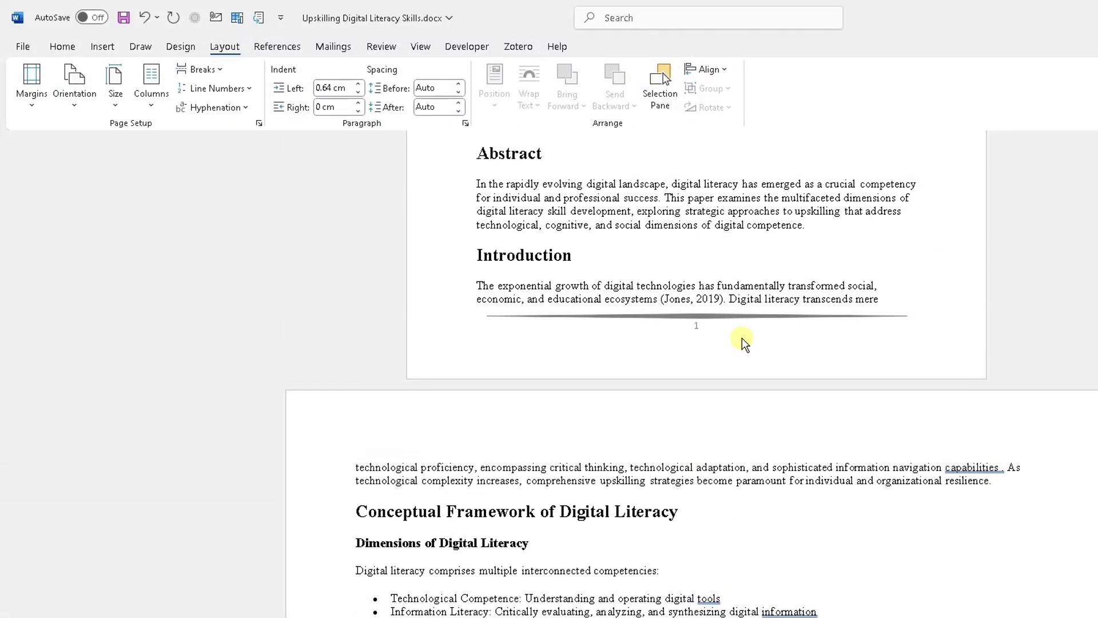